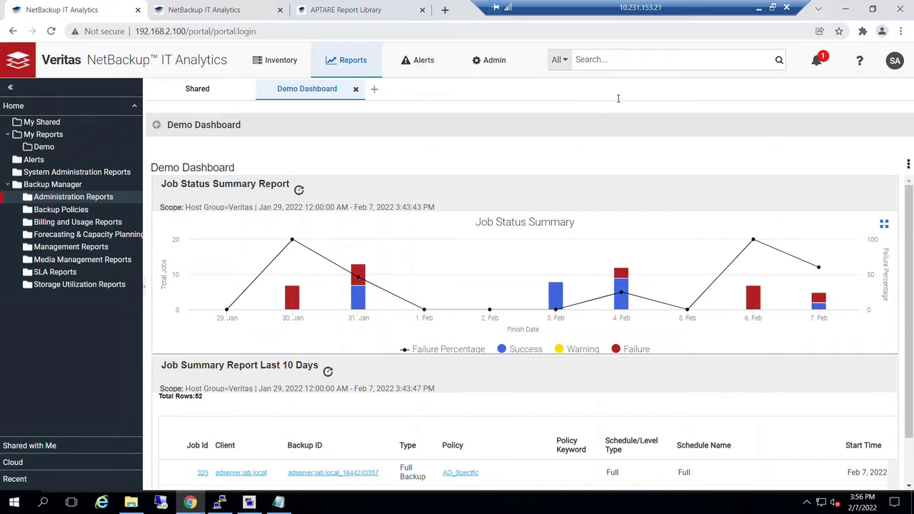
Step: Search for 'dash', list all 8 results, and select Alerts Dashboard to read its description
left_click(611, 59)
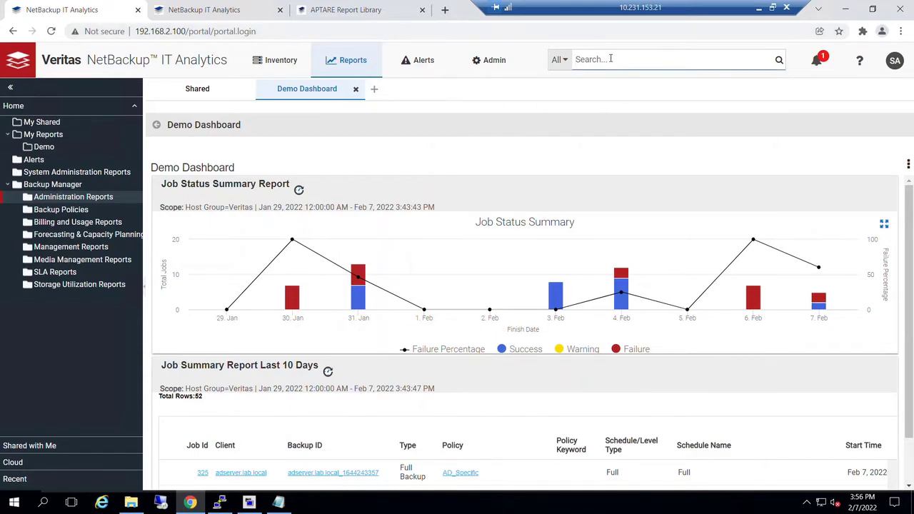
type("dash")
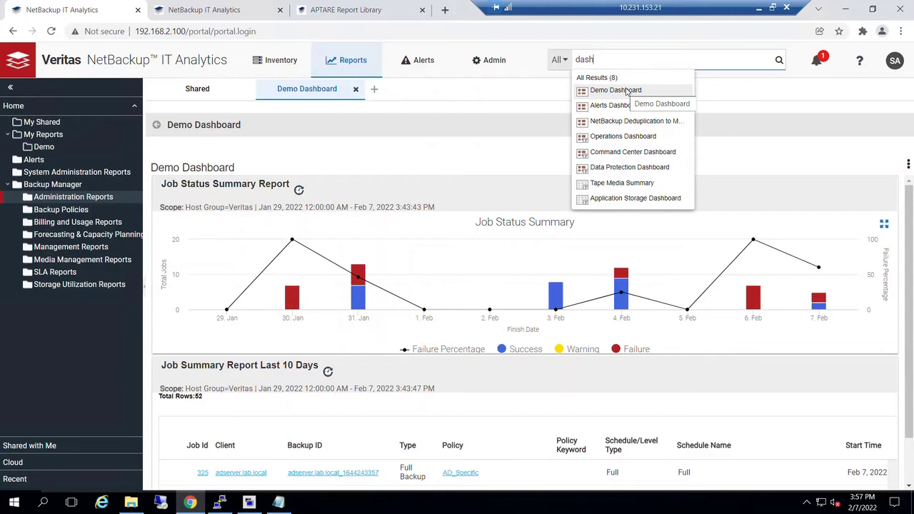
left_click(605, 83)
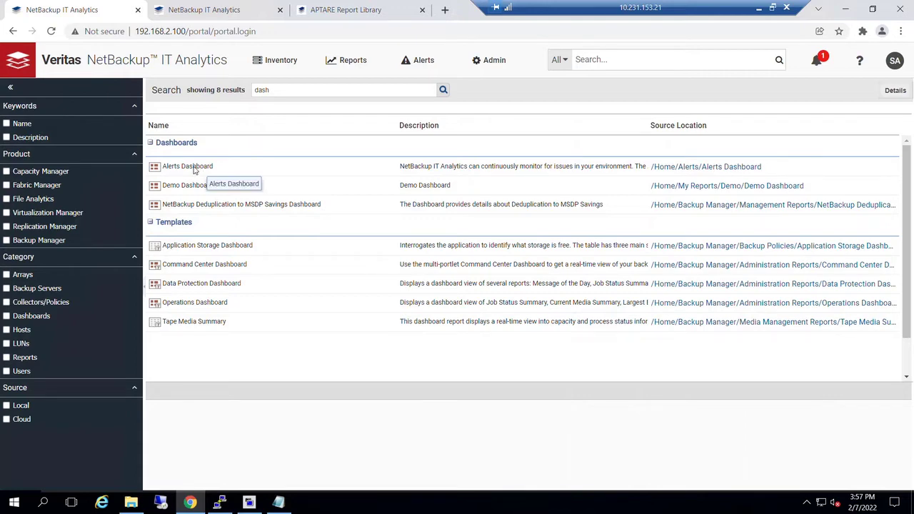
left_click(194, 170)
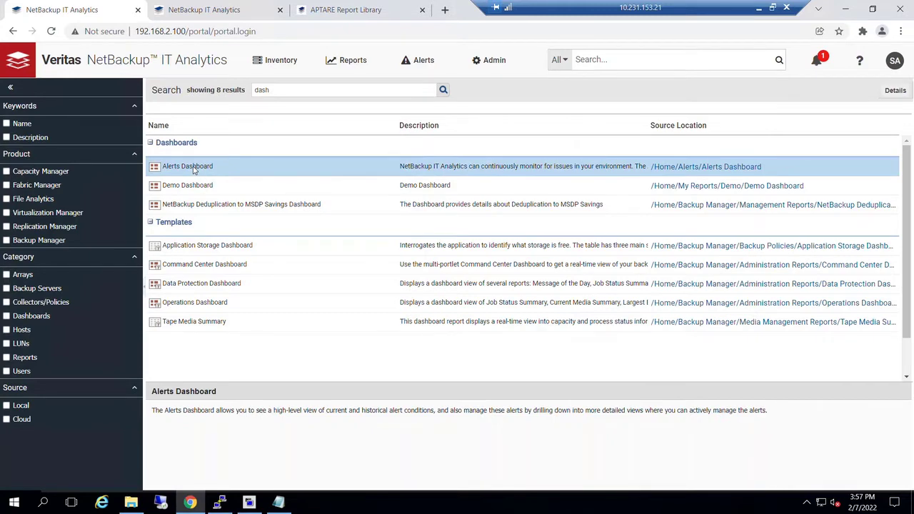
Step: Generate the Alerts Dashboard with the time period set to Last 10 days
double_click(194, 167)
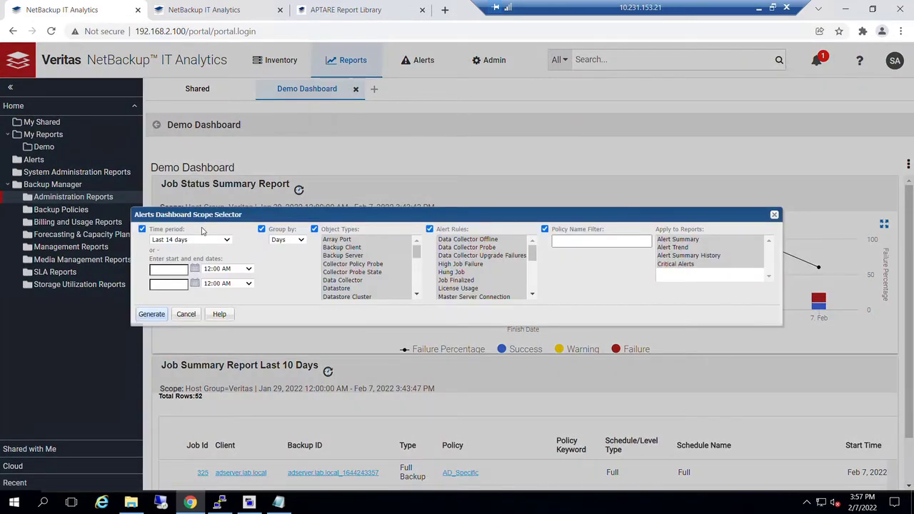
left_click(226, 241)
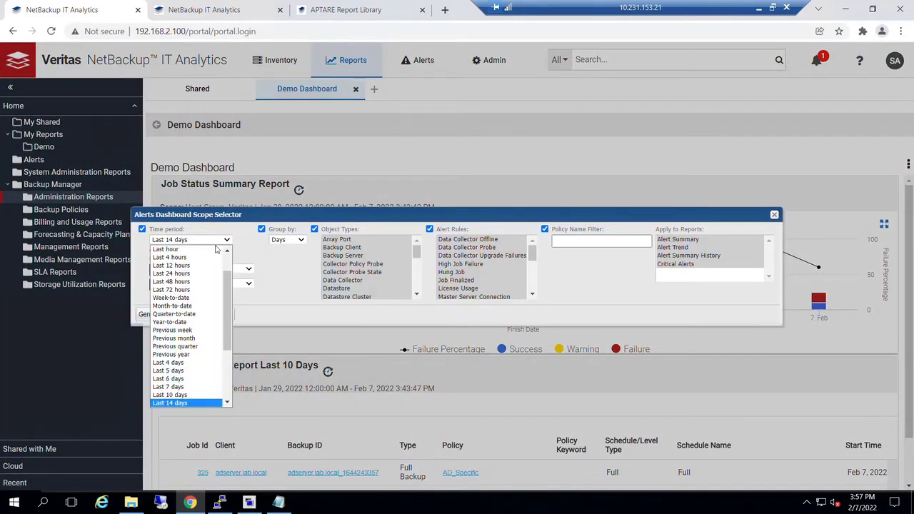
scroll(187, 322, "down", 4)
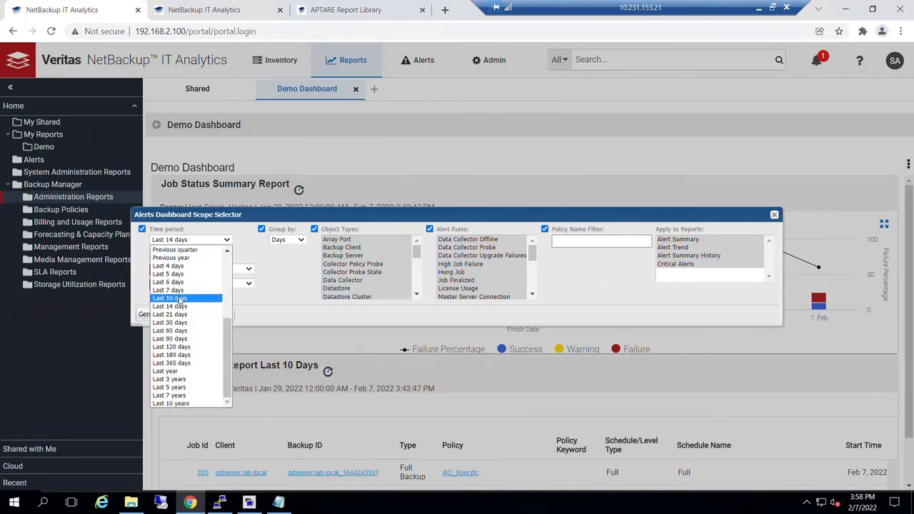
left_click(178, 298)
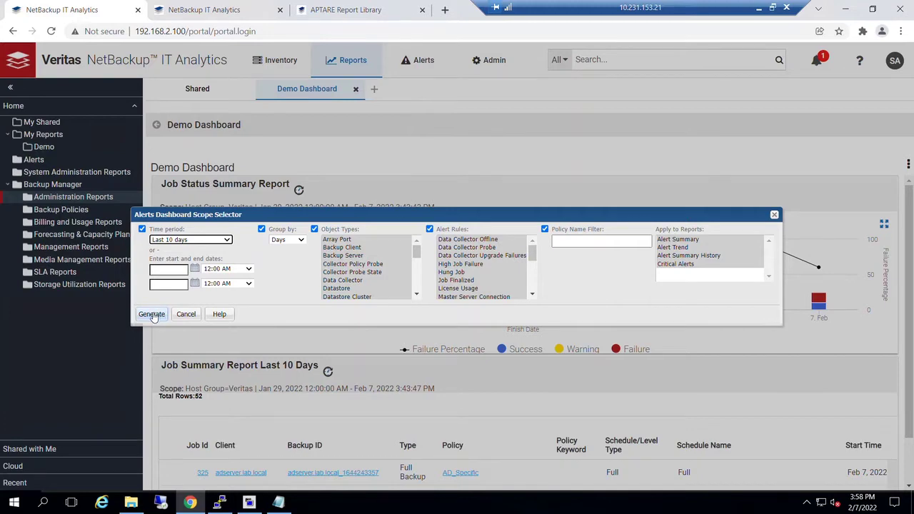
left_click(151, 314)
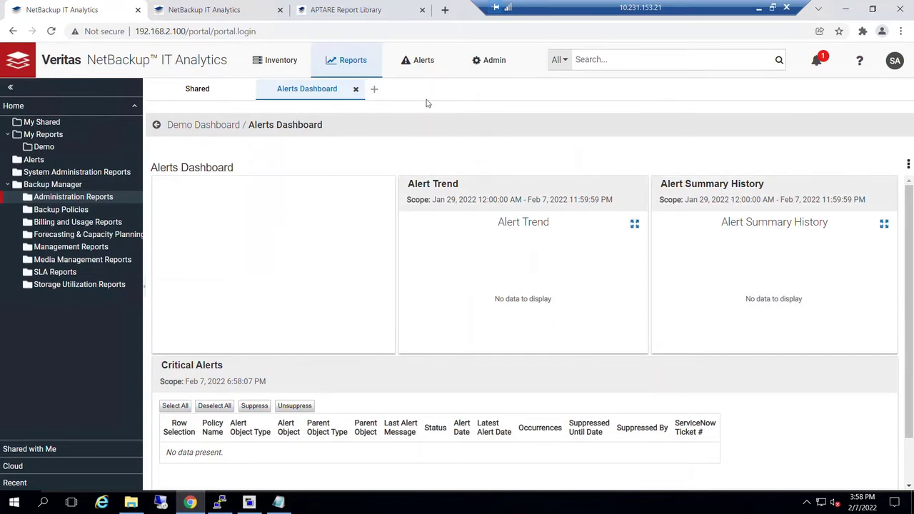
Step: Rerun the dashboard search and generate NetBackup Deduplication to MSDP Savings Dashboard for Last 10 days
left_click(592, 58)
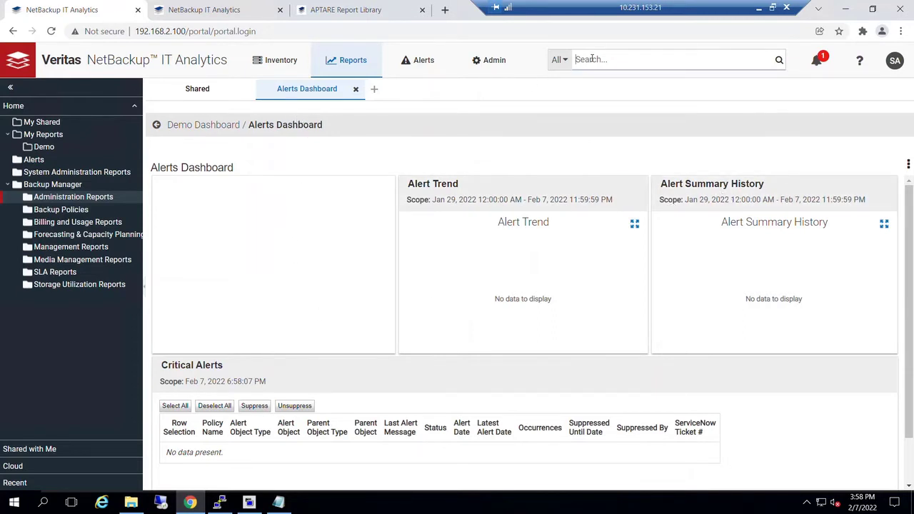
left_click(778, 60)
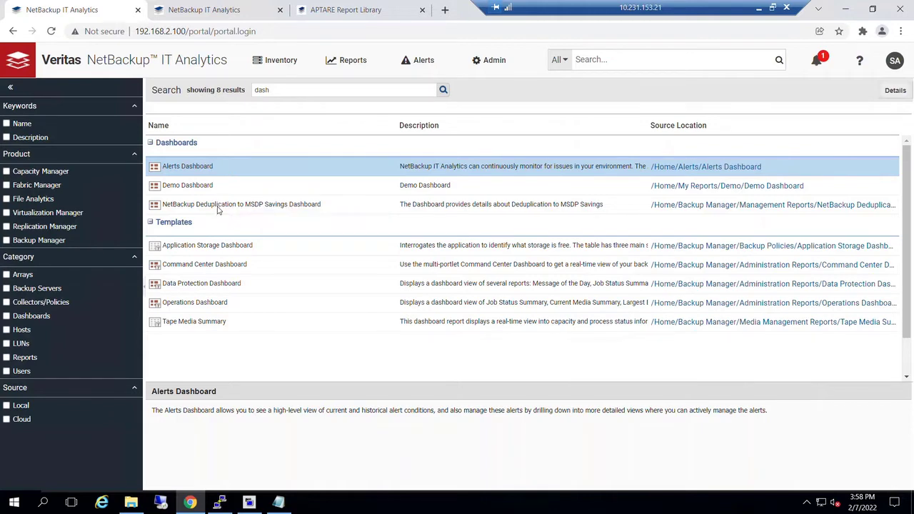
left_click(218, 207)
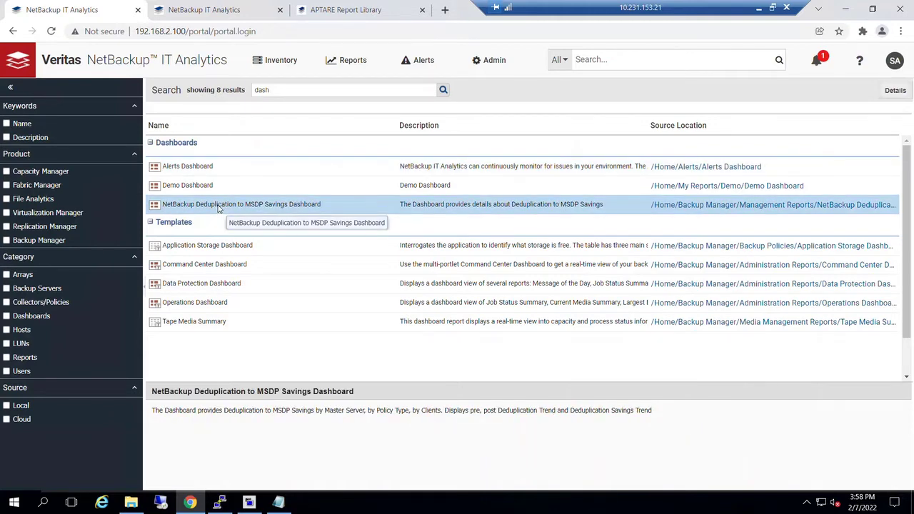
double_click(219, 207)
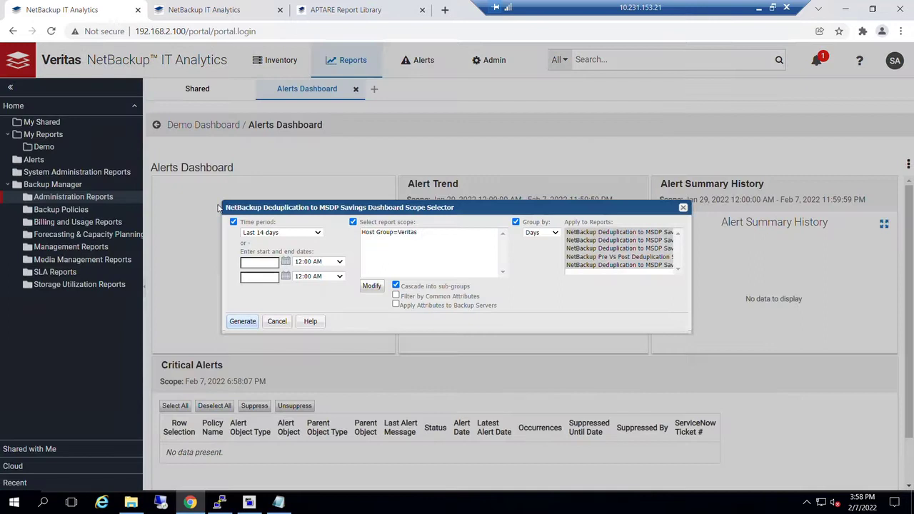
left_click(319, 236)
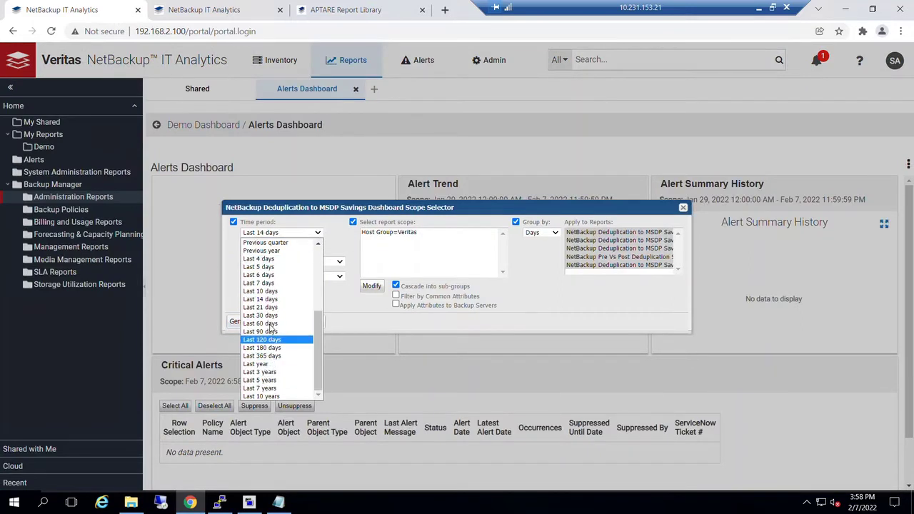
left_click(269, 293)
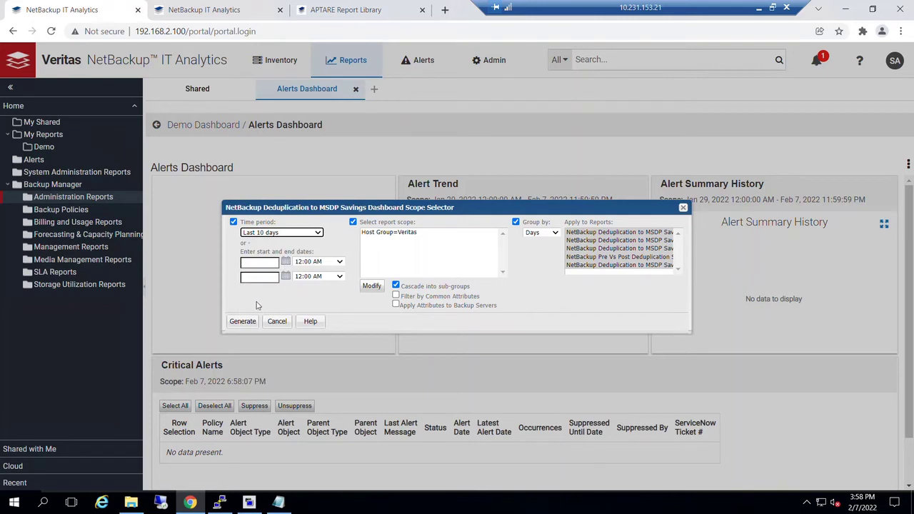
left_click(242, 321)
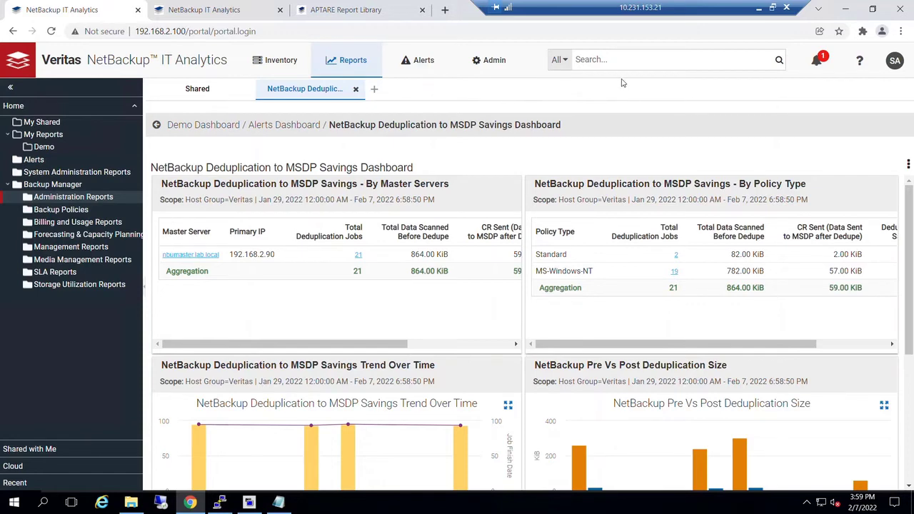
Step: Run the Alerts Dashboard from its folder for Last 10 days, then compare it with the Deduplication tab
left_click(780, 63)
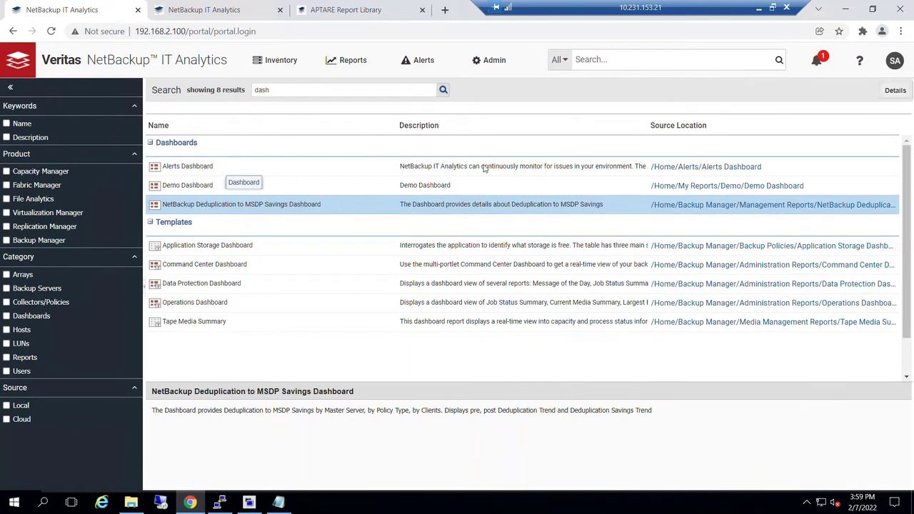
left_click(693, 169)
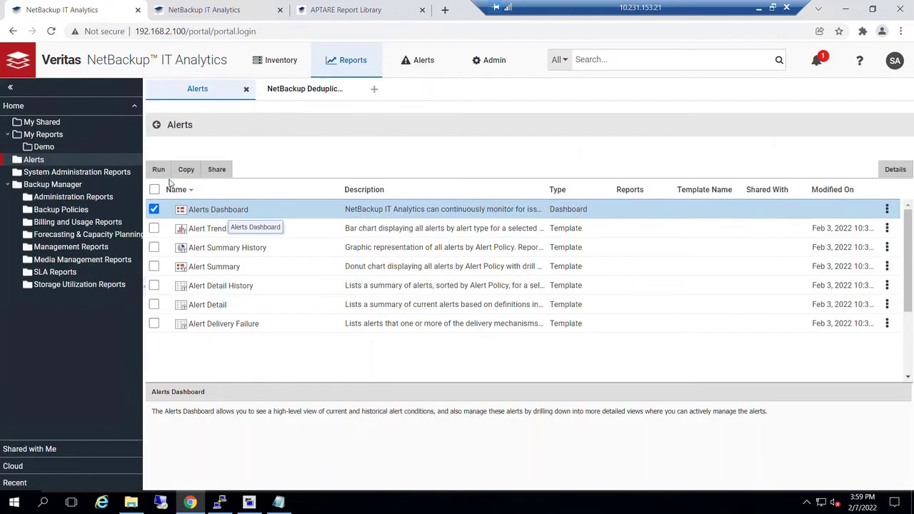
left_click(158, 169)
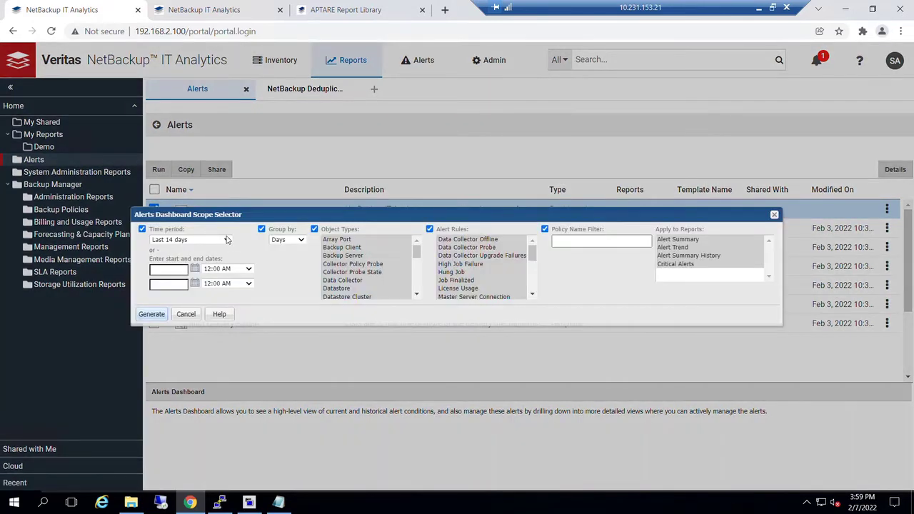
left_click(227, 240)
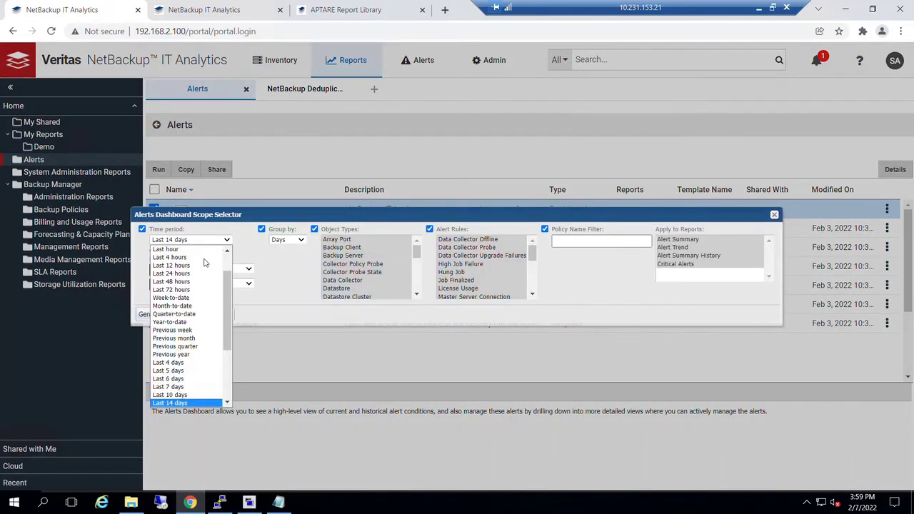
left_click(170, 394)
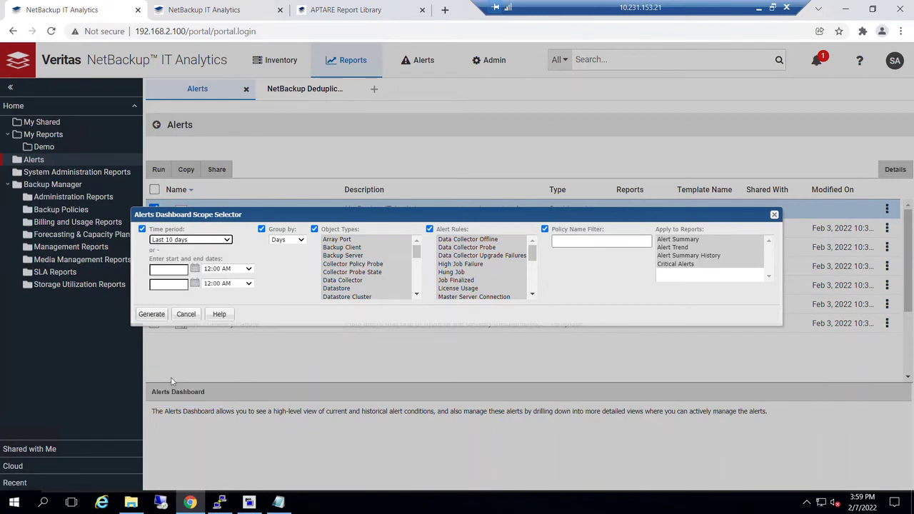
left_click(151, 315)
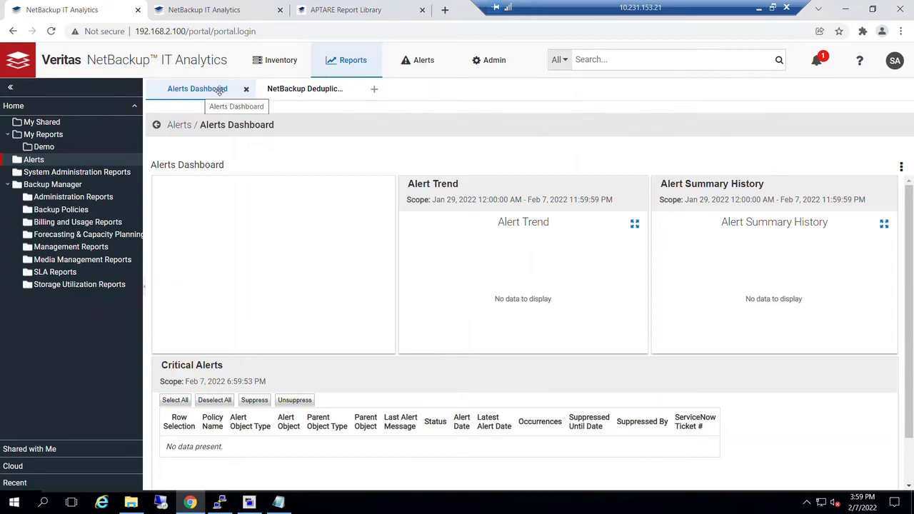
left_click(290, 89)
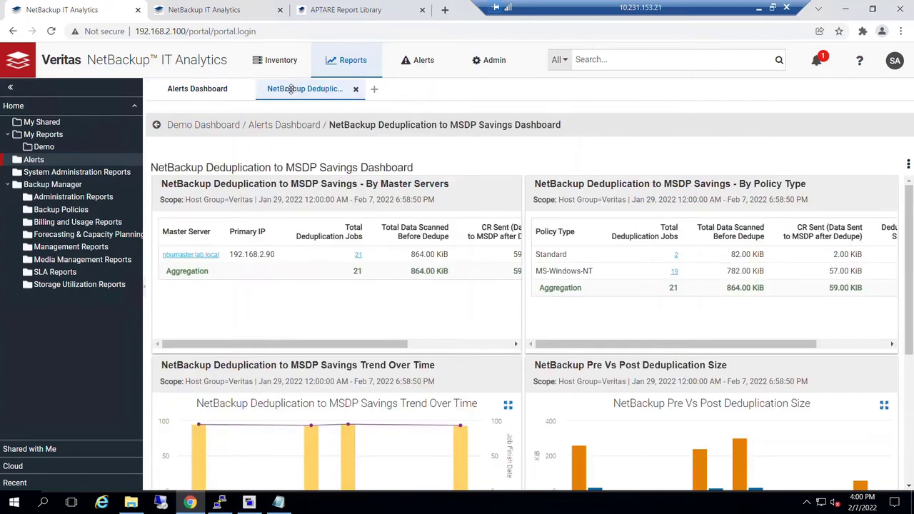
left_click(219, 89)
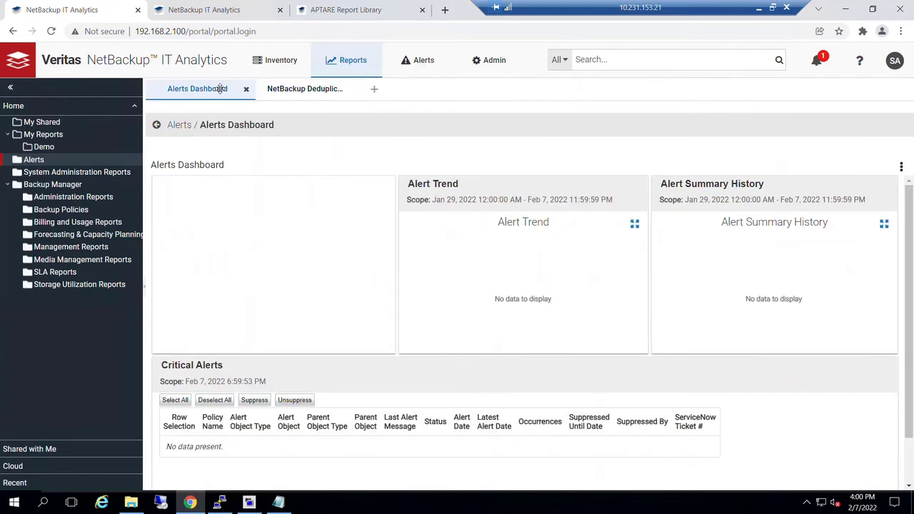
left_click(303, 88)
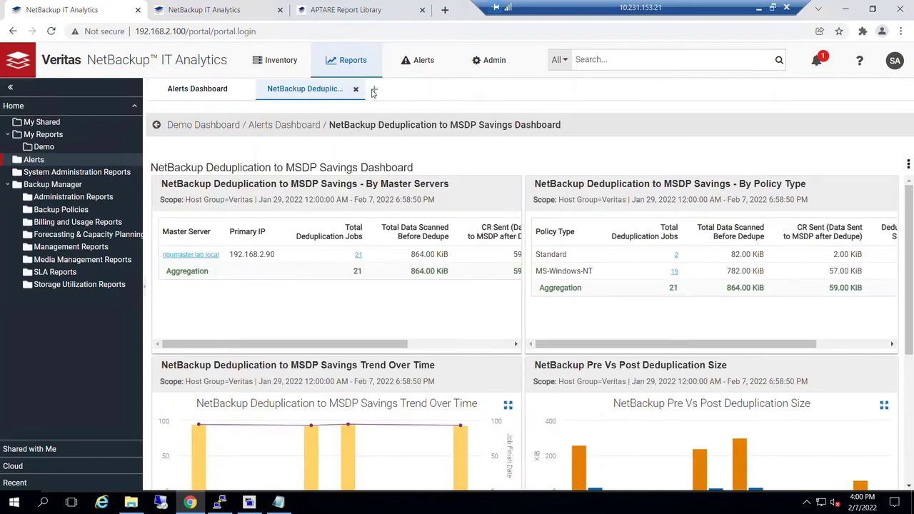
Step: Run the Operations Dashboard from its report folder for Last 10 days and scroll through it
left_click(778, 61)
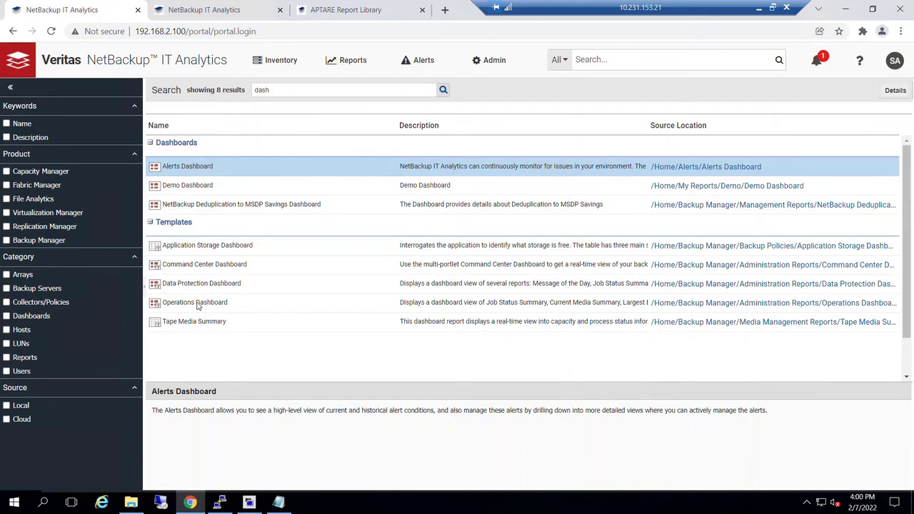
left_click(761, 303)
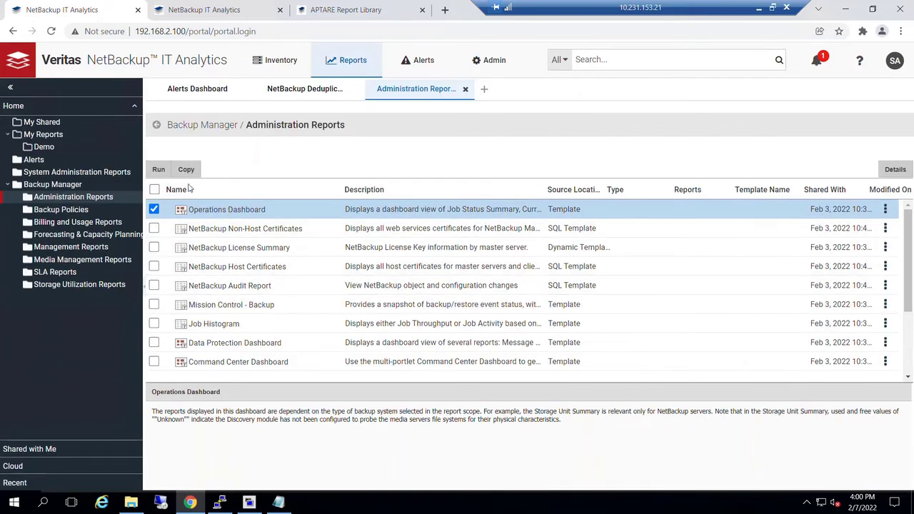
left_click(158, 169)
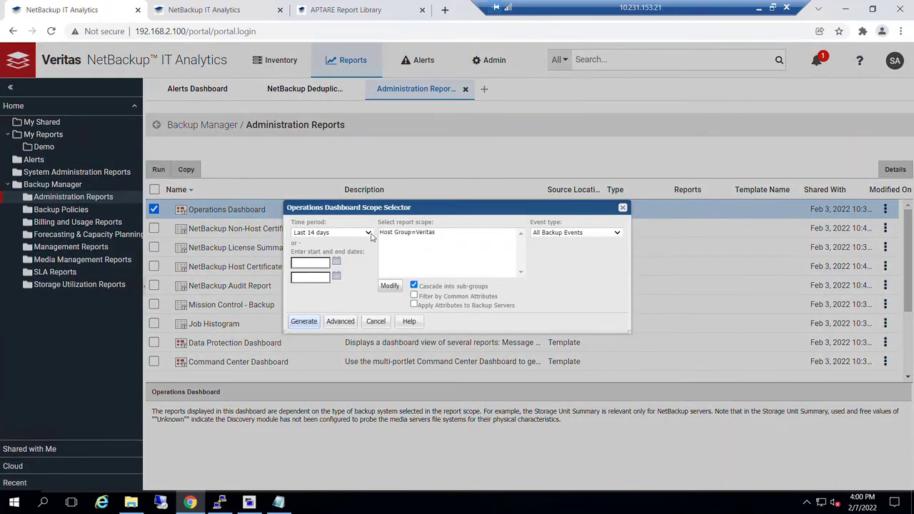
left_click(368, 233)
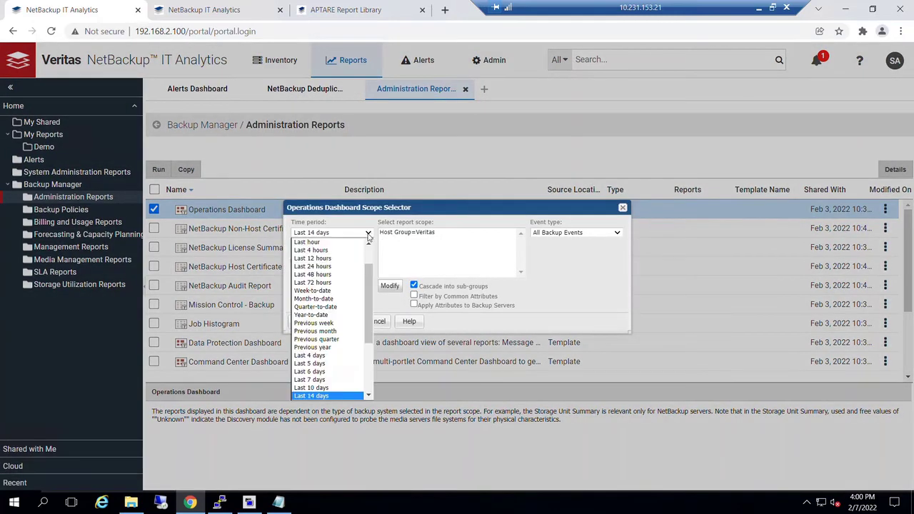
left_click(311, 386)
left_click(304, 322)
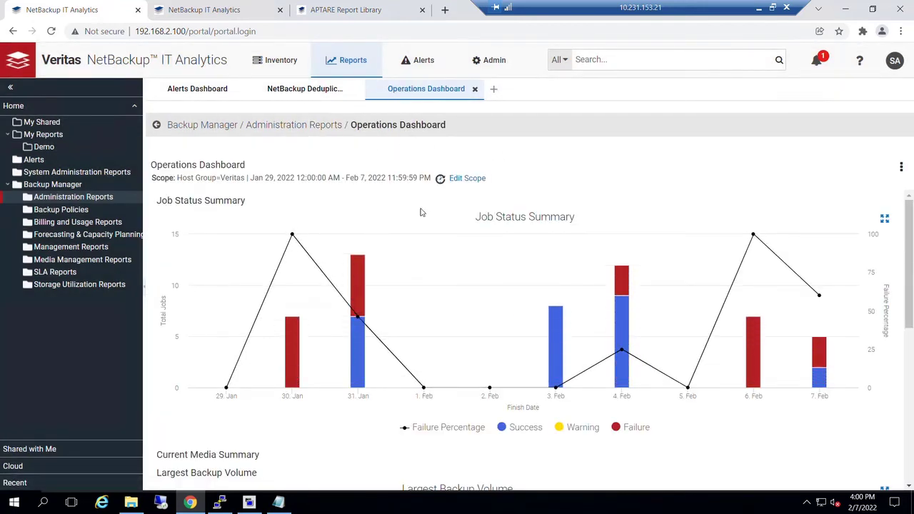
scroll(421, 213, "down", 5)
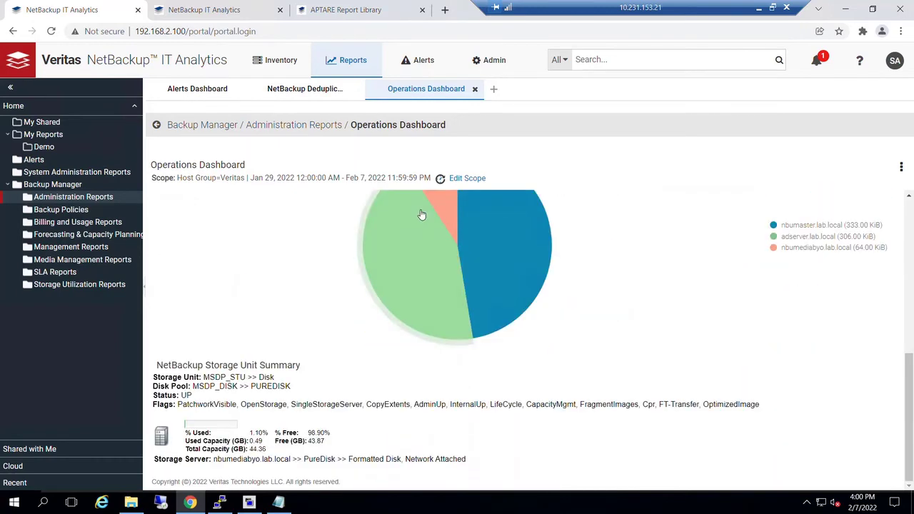
scroll(419, 209, "up", 5)
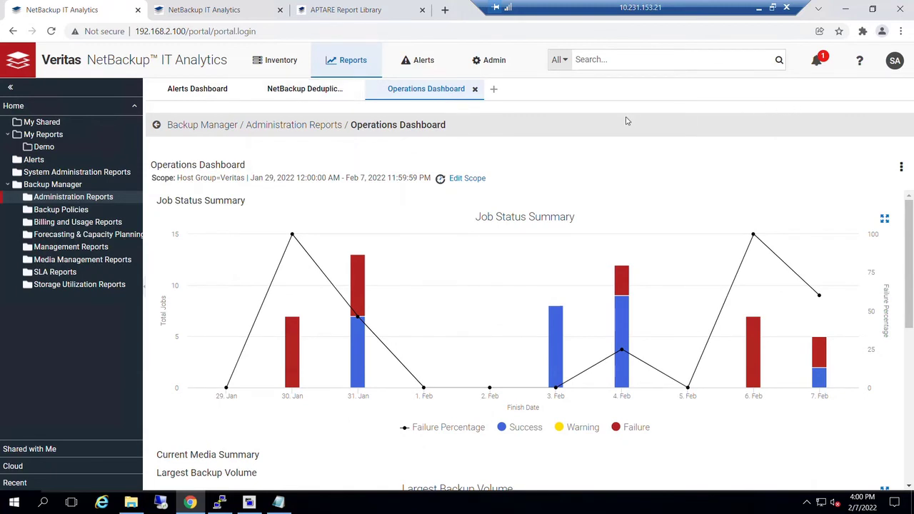
Step: Add the NetBackup Deduplication dashboard to My Home Pages and confirm
left_click(899, 168)
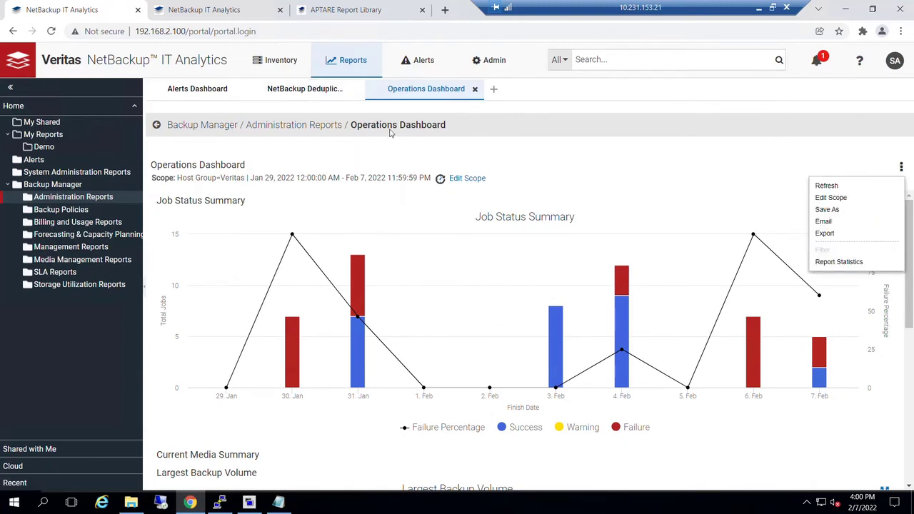
left_click(333, 91)
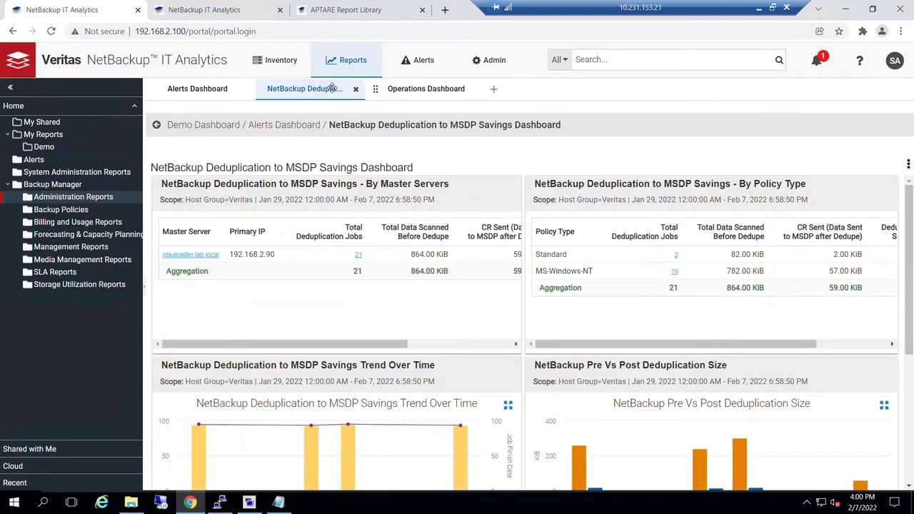
left_click(908, 164)
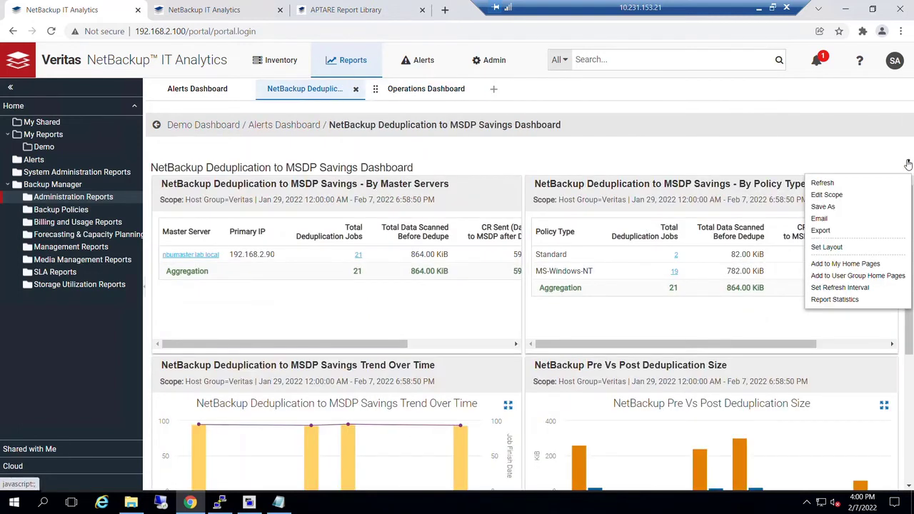
left_click(846, 264)
left_click(516, 109)
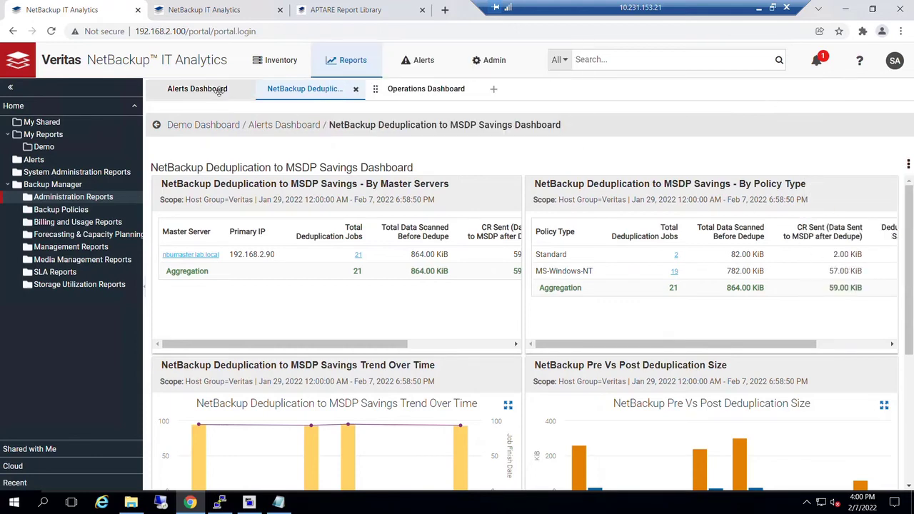
Step: Add the Alerts Dashboard to My Home Pages and confirm
left_click(214, 89)
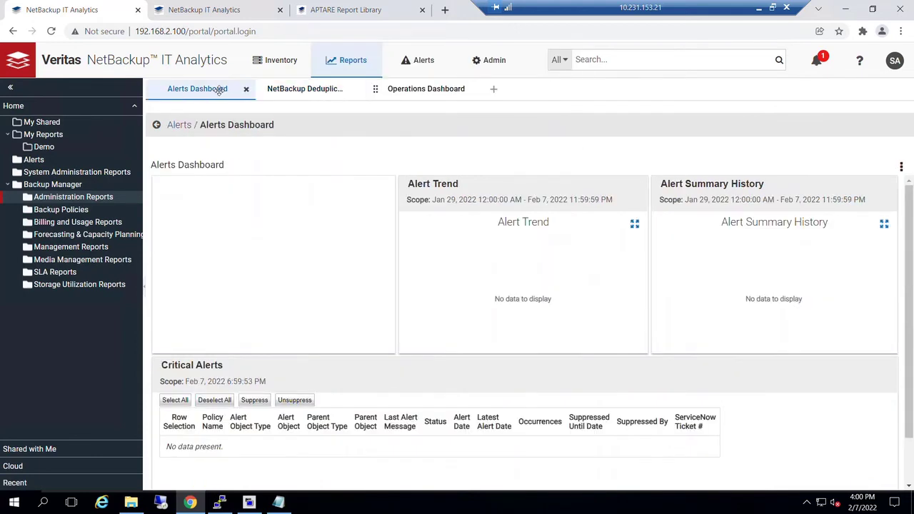
left_click(900, 167)
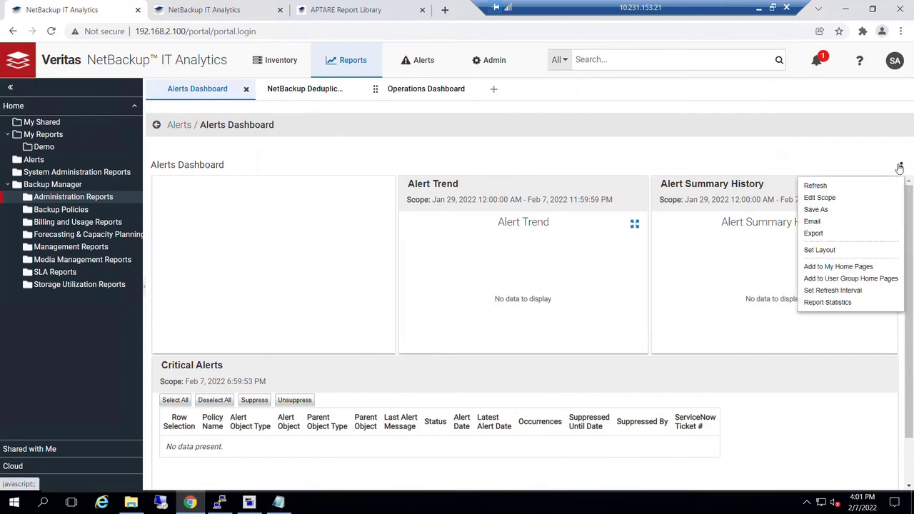
left_click(845, 267)
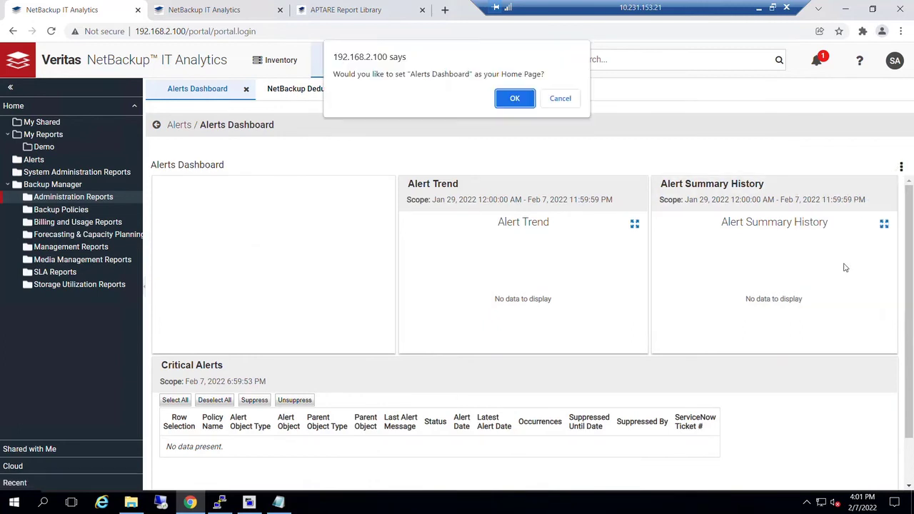
left_click(515, 99)
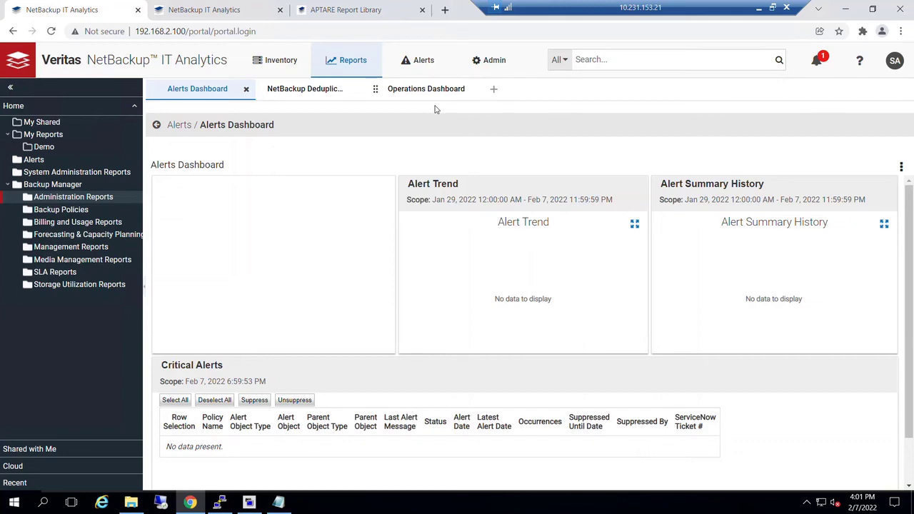
Step: Log out, log back in with the saved administrator credentials, and dismiss the alert policy notification
left_click(894, 61)
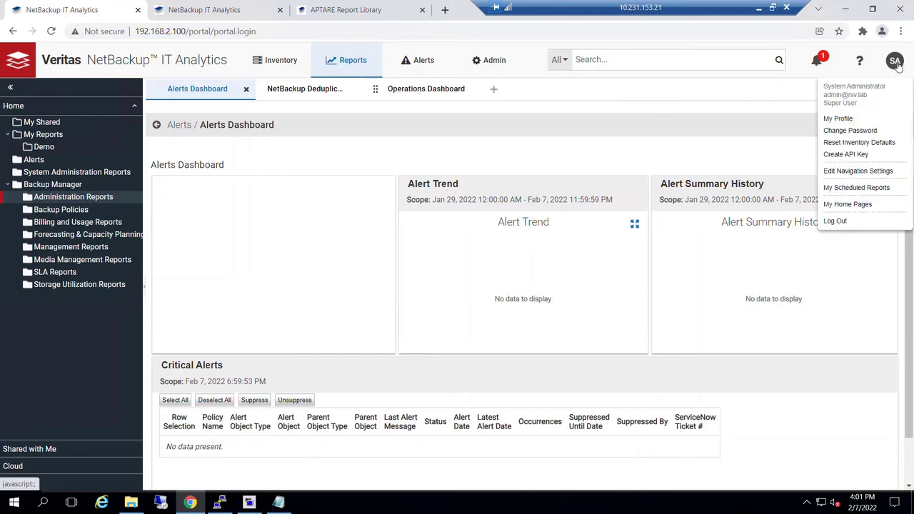
left_click(844, 221)
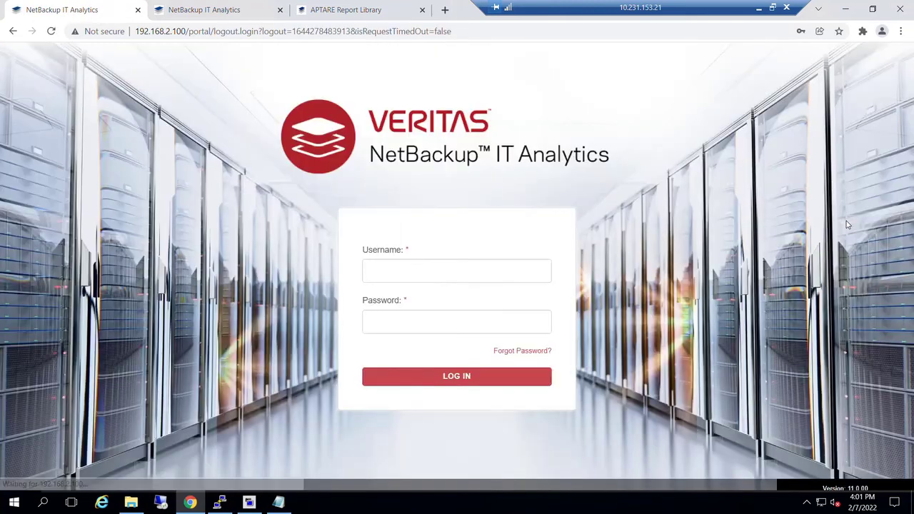
left_click(399, 270)
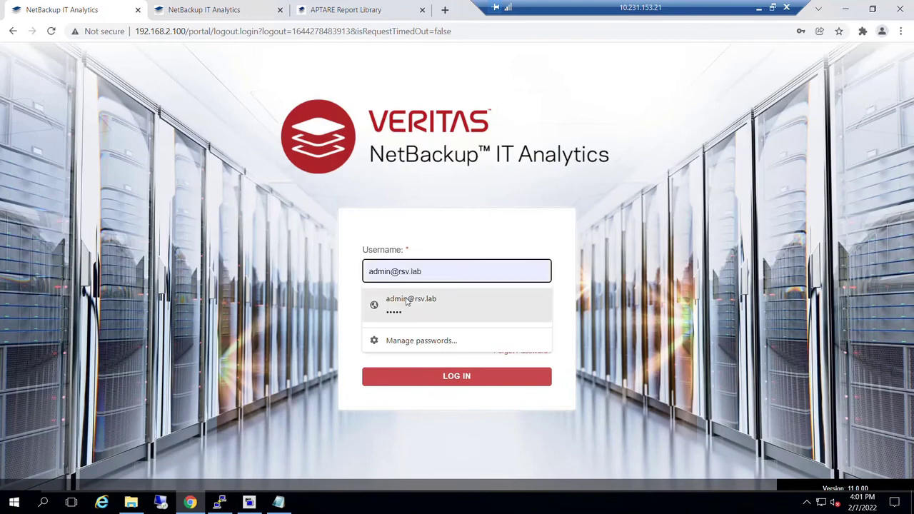
left_click(407, 298)
left_click(457, 376)
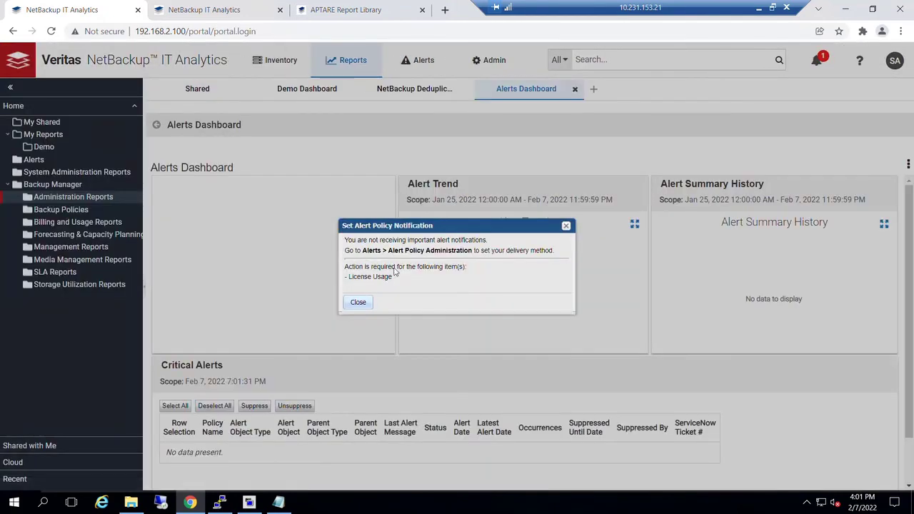
left_click(363, 307)
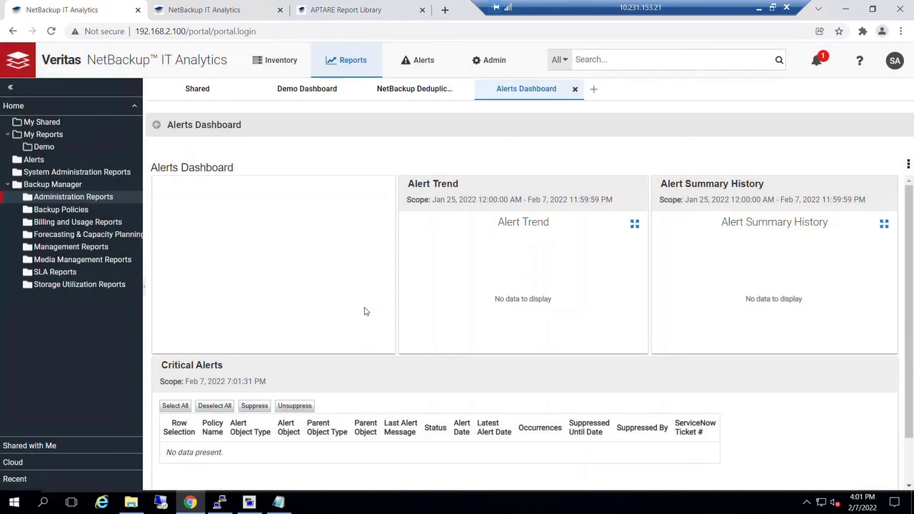
Step: Check the Demo, Deduplication and Alerts dashboard home-page tabs in turn
left_click(296, 91)
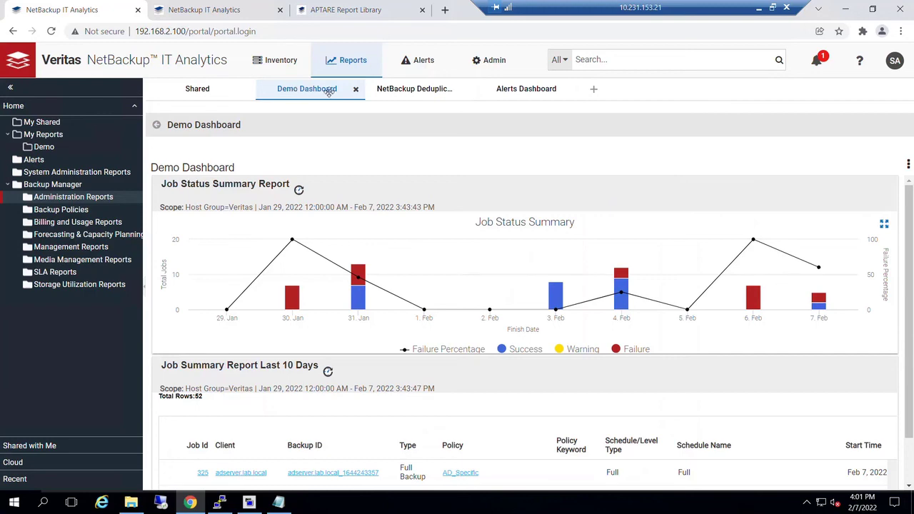
left_click(430, 96)
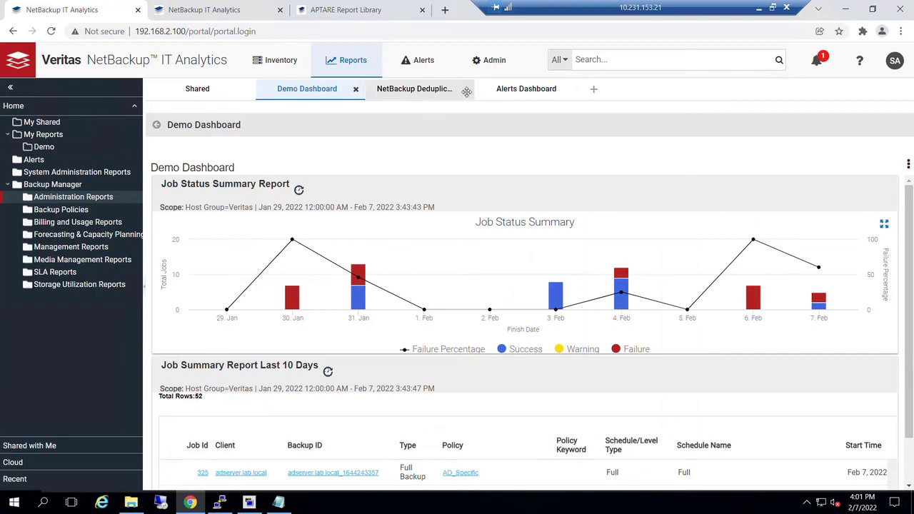
left_click(526, 92)
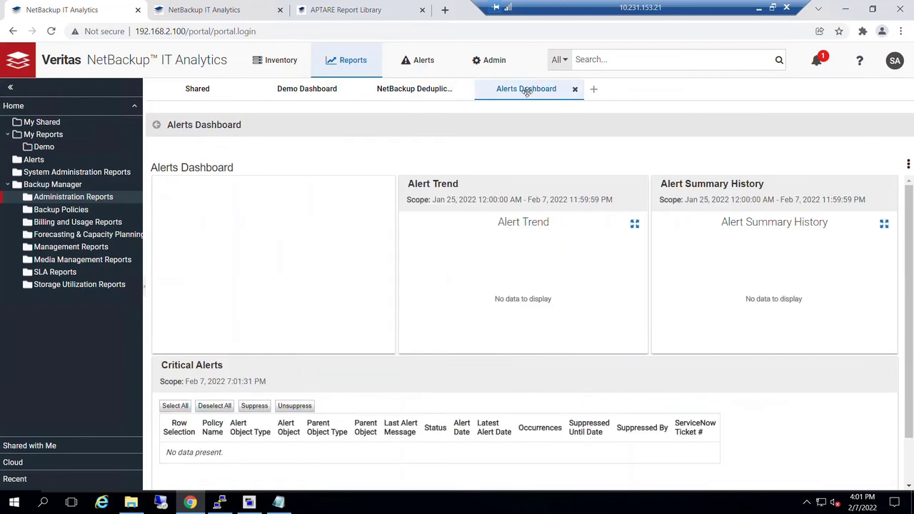